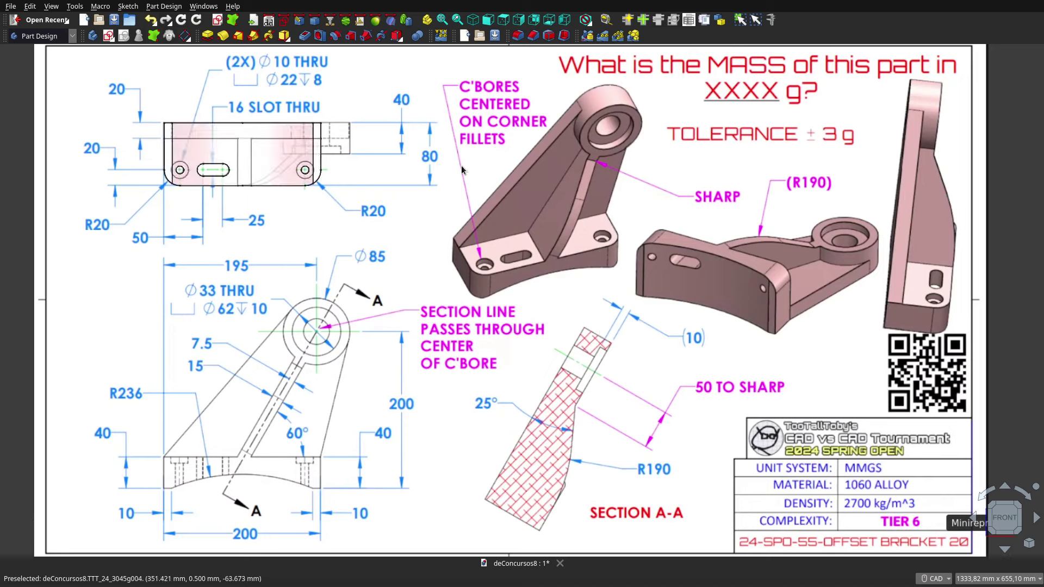
Select the bracket's top-view outline, tilt the drawing plane, then snap back to the front view
left_click(295, 148)
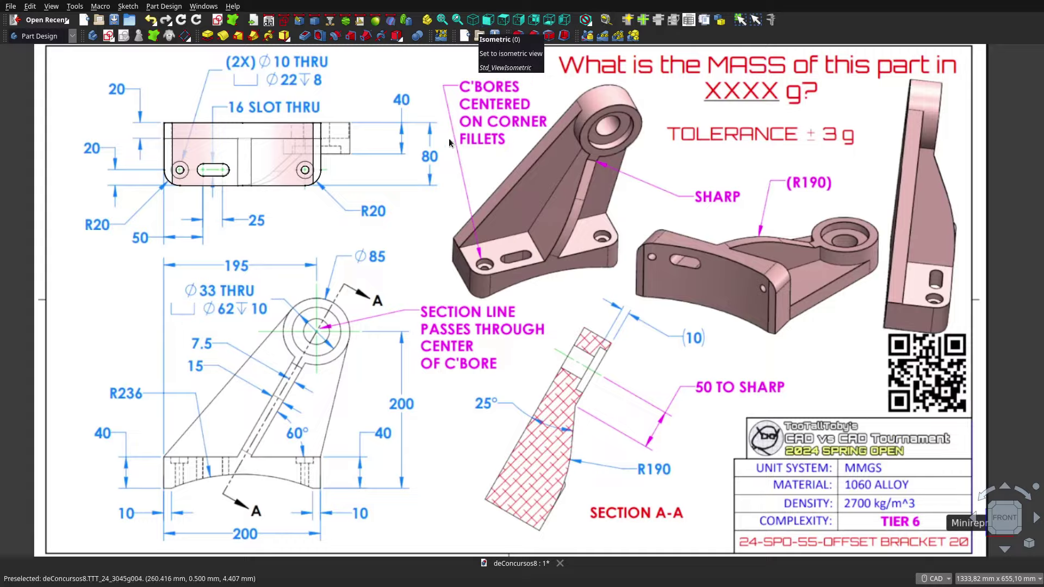
mouse_move(431, 143)
middle_mouse_down()
mouse_move(439, 90)
mouse_move(435, 155)
middle_mouse_up()
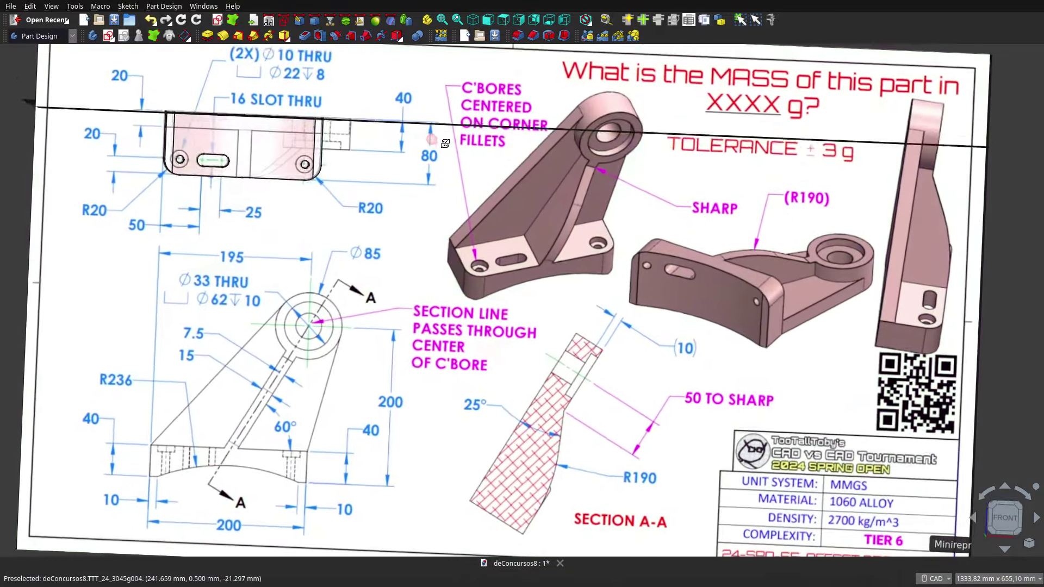
key("1")
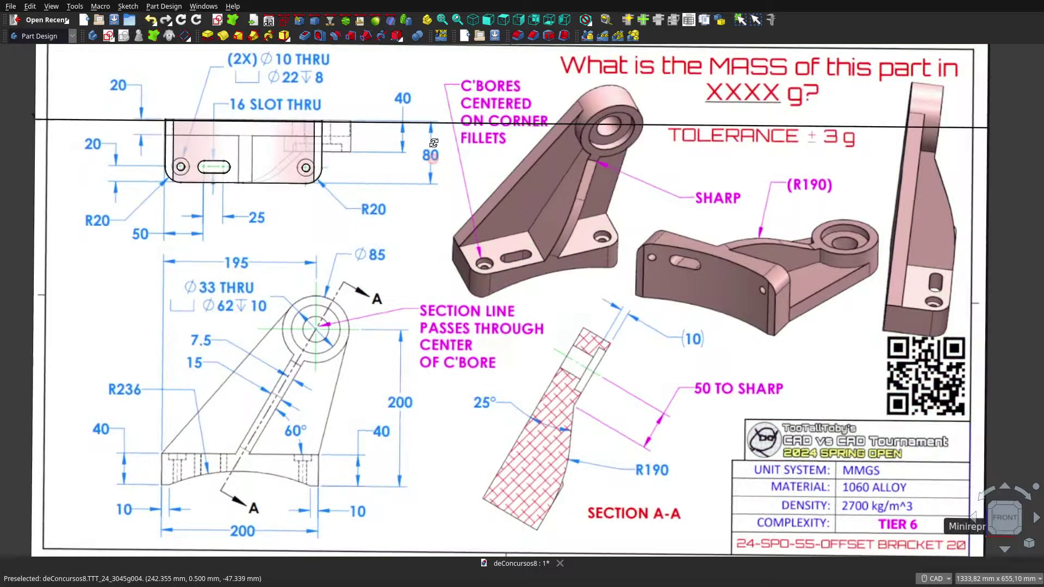
left_click(487, 24)
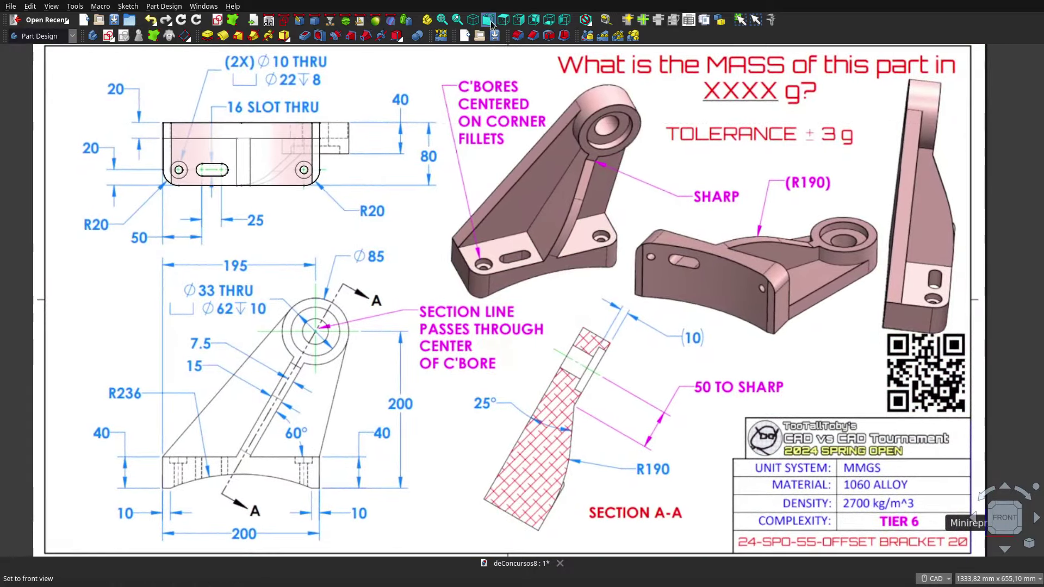
Check the model against the drawing from the rear view, zooming out and in
left_click(533, 22)
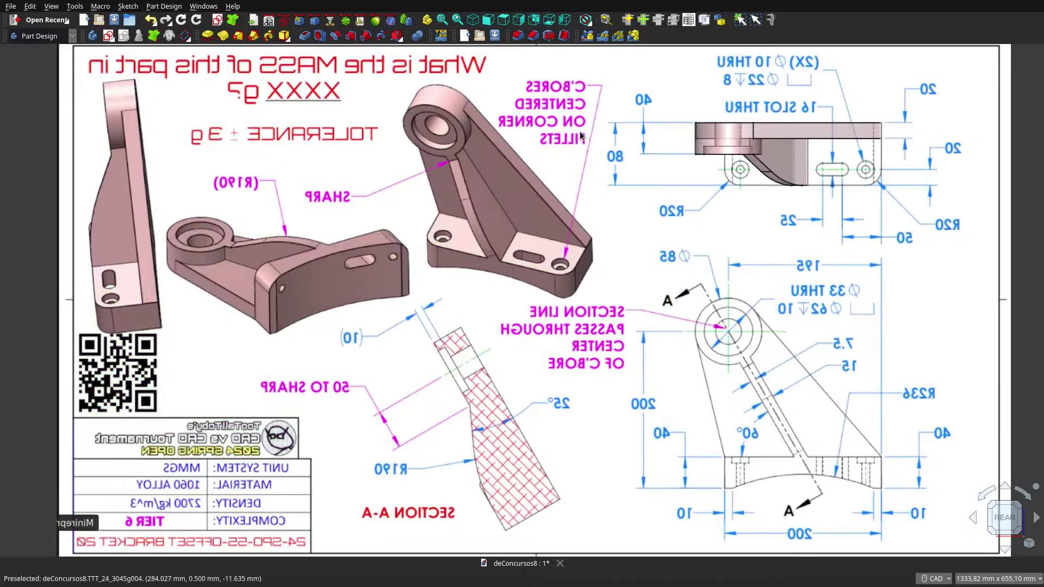
scroll(741, 125, "down", 1)
scroll(784, 122, "up", 4)
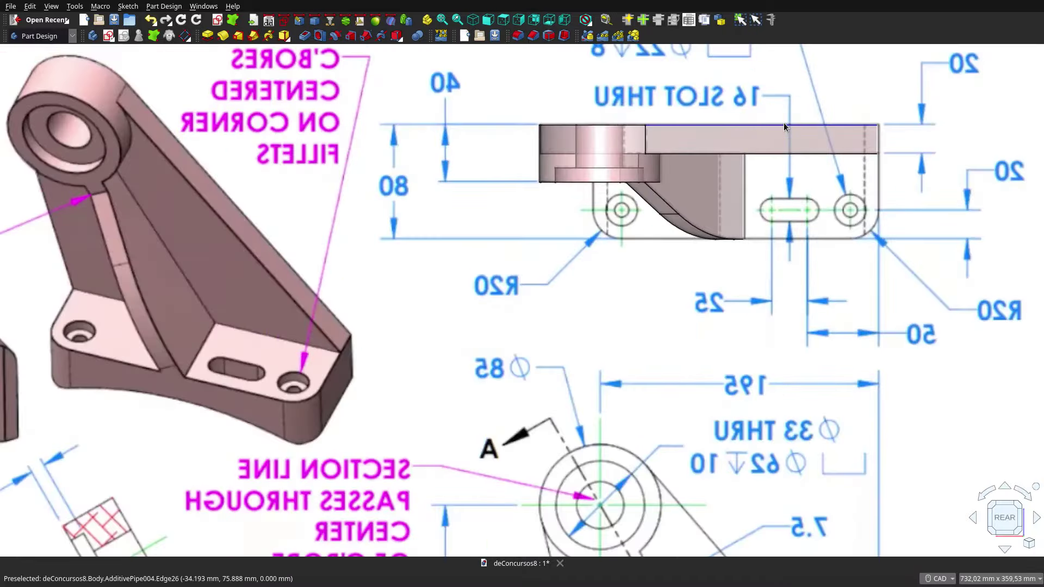
scroll(784, 123, "down", 2)
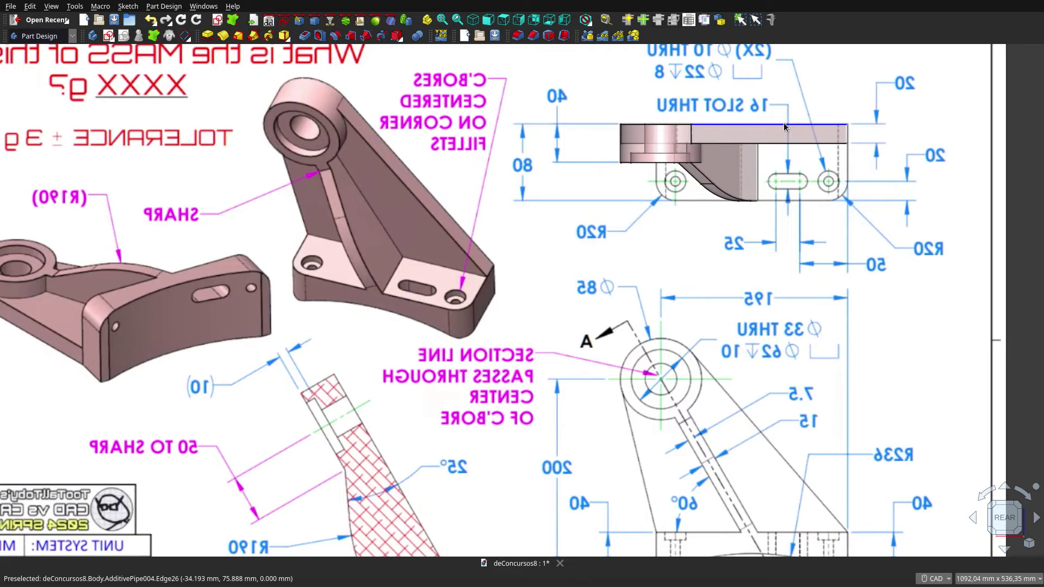
Switch to the top view, zoom out, and orbit slightly to see the drawing in perspective
left_click(503, 25)
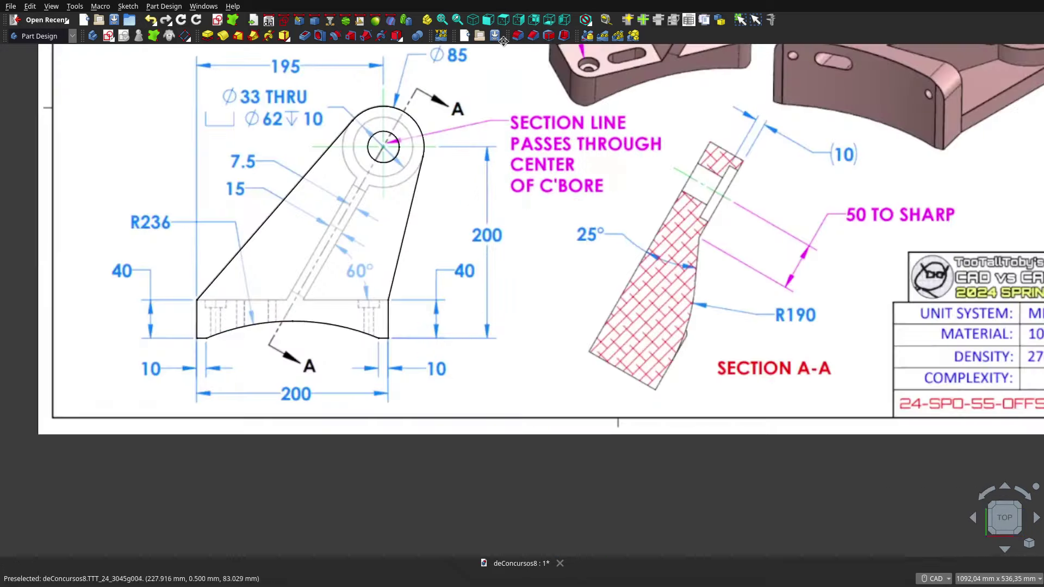
scroll(429, 218, "down", 2)
scroll(409, 203, "down", 1)
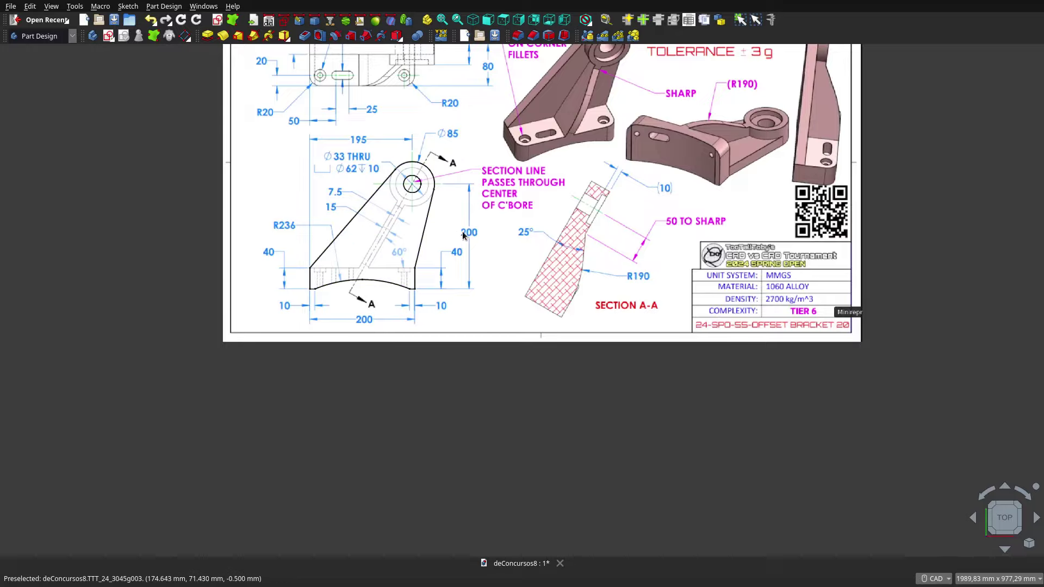
mouse_move(408, 203)
middle_mouse_down()
mouse_move(521, 258)
mouse_move(429, 244)
mouse_move(466, 232)
mouse_move(448, 215)
middle_mouse_up()
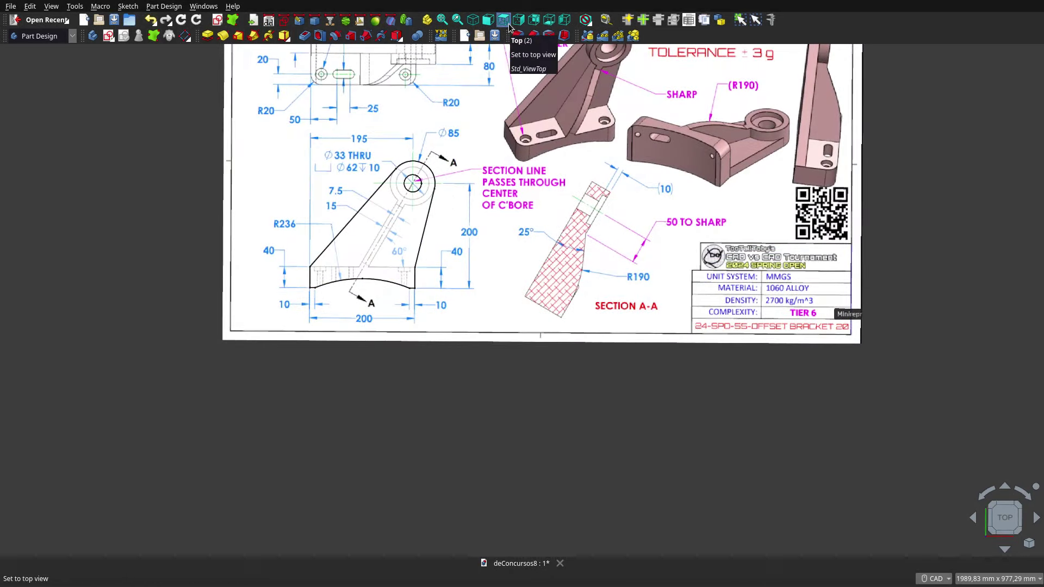
View the bracket from the bottom and orbit to see the drawing plane in perspective
left_click(546, 21)
scroll(549, 163, "down", 3)
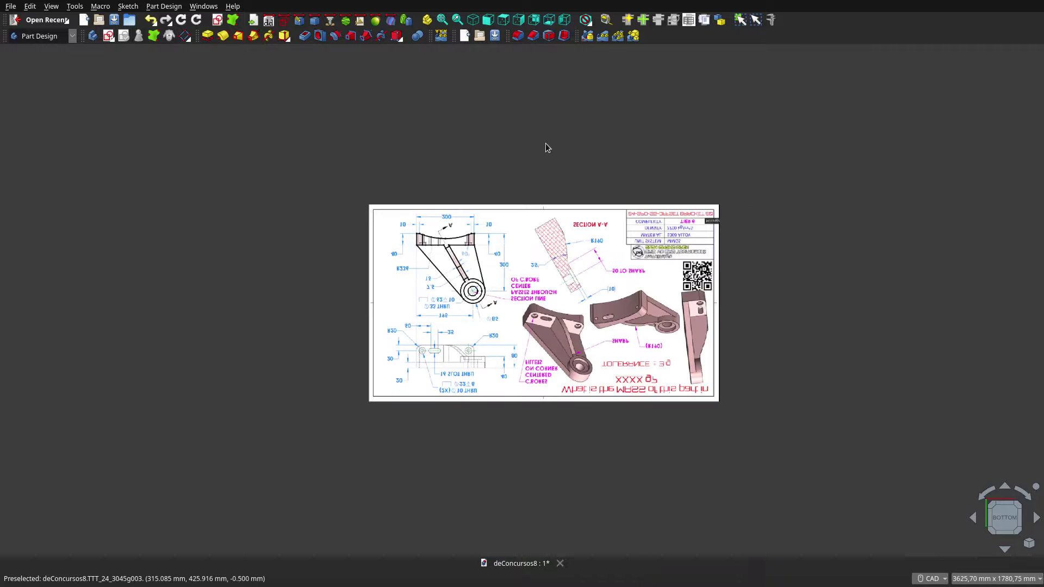
scroll(546, 146, "up", 1)
scroll(514, 298, "up", 3)
mouse_move(514, 298)
middle_mouse_down()
mouse_move(470, 237)
mouse_move(535, 318)
mouse_move(547, 317)
mouse_move(464, 255)
mouse_move(500, 292)
middle_mouse_up()
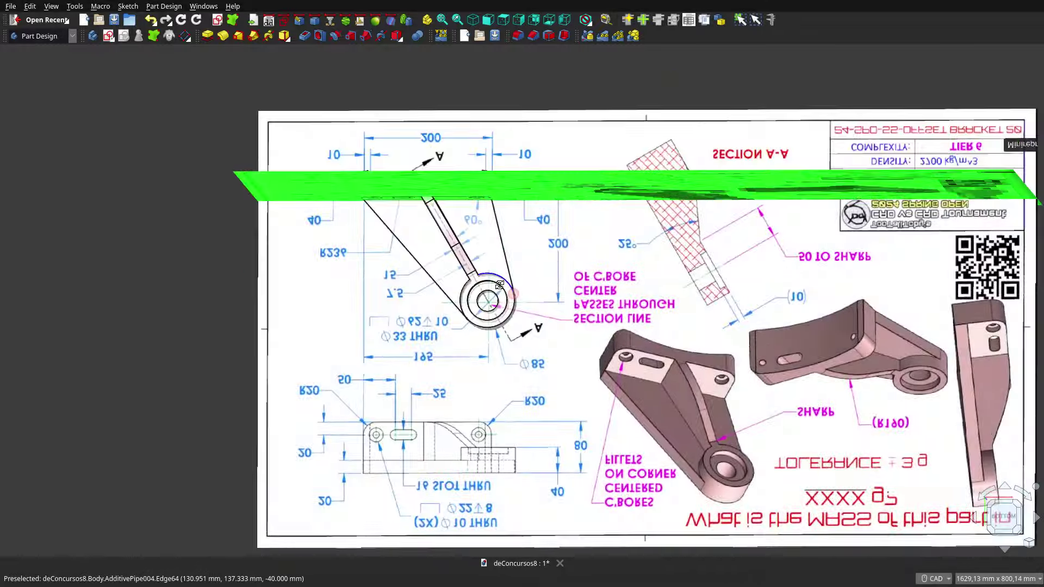
Switch to the right view and zoom onto the bracket's side profile
left_click(523, 23)
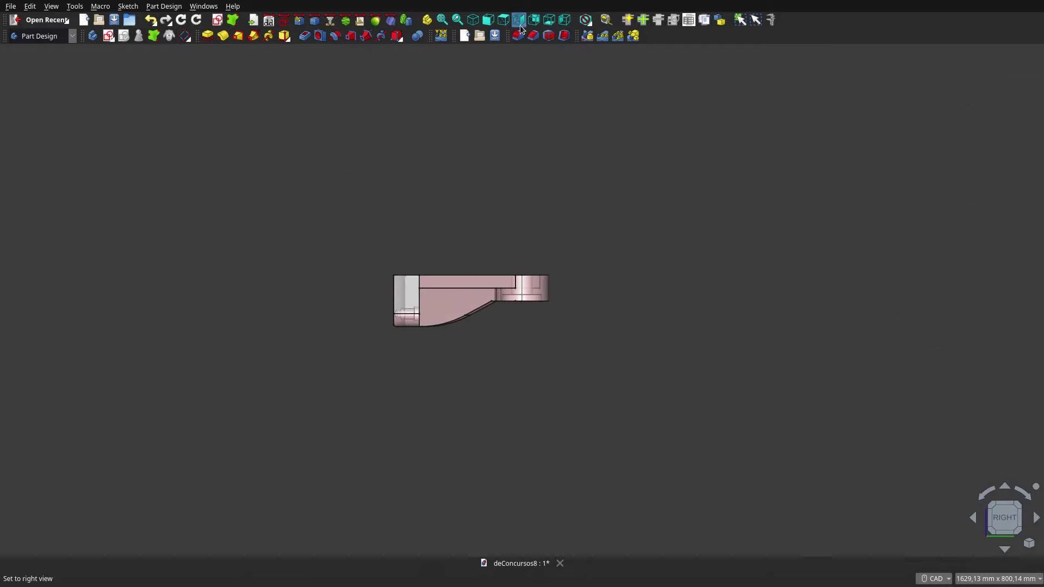
scroll(453, 291, "up", 4)
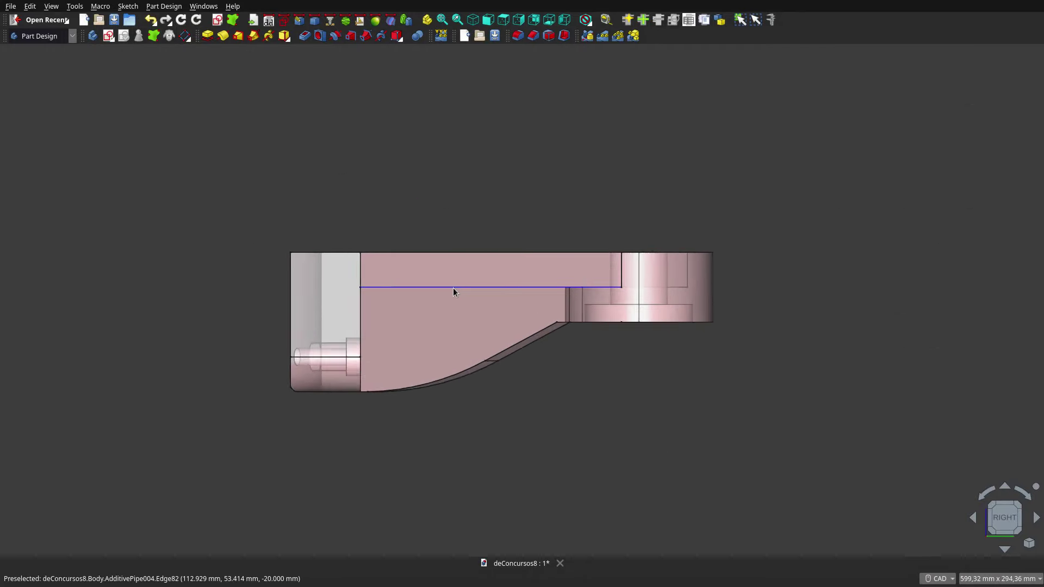
scroll(454, 292, "up", 1)
scroll(454, 292, "down", 2)
scroll(454, 292, "down", 1)
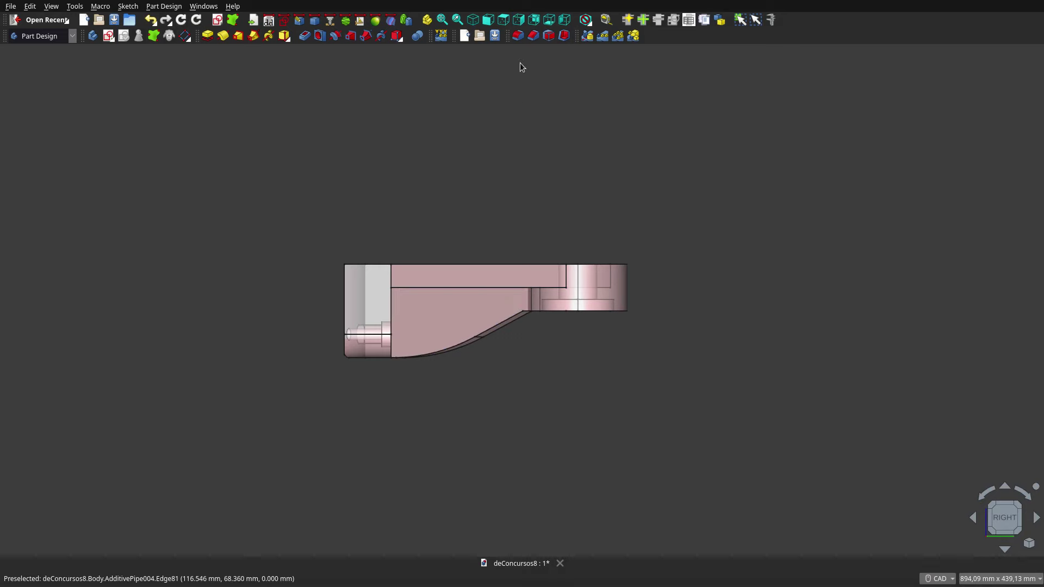
Go from the rear view back to the face-on view where the drawing reads correctly, zoomed out
left_click(534, 24)
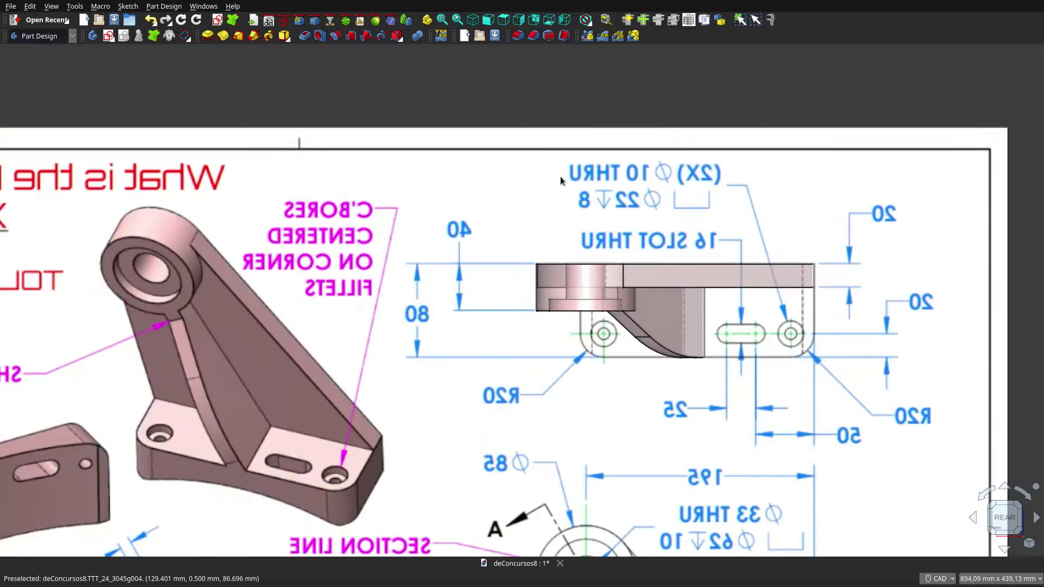
scroll(560, 181, "down", 5)
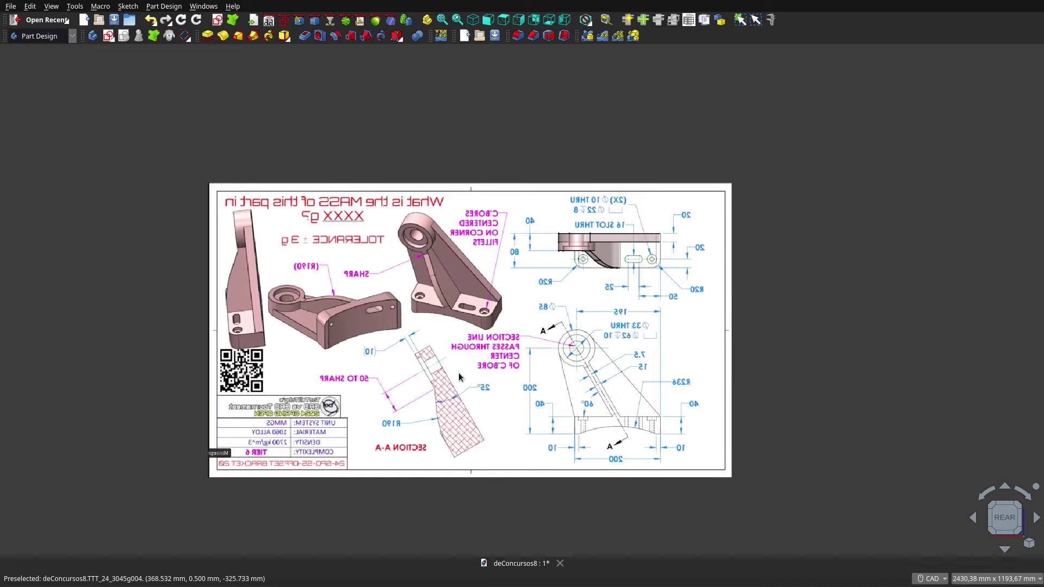
key("3")
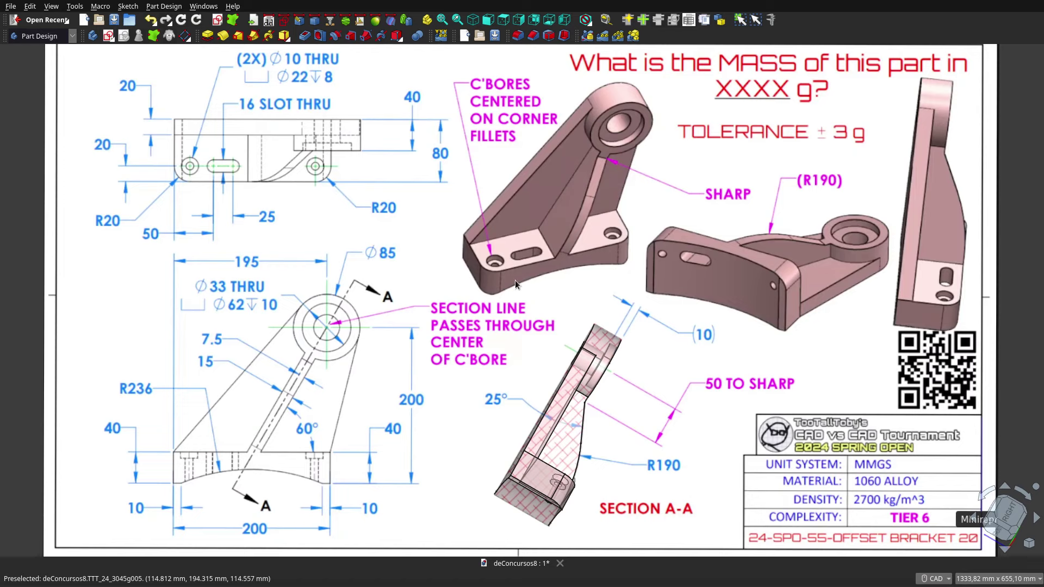
scroll(514, 279, "down", 1)
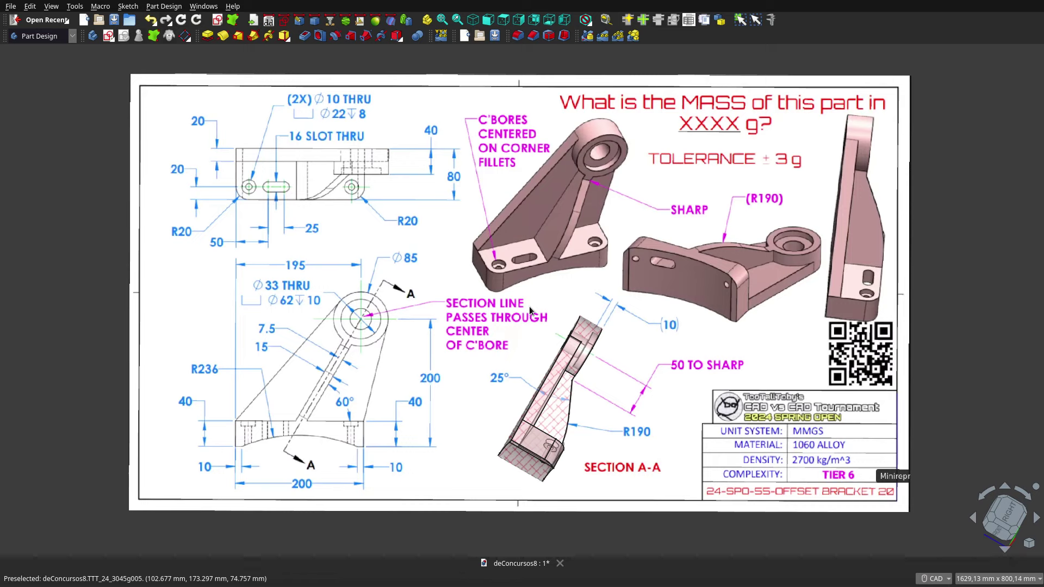
Zoom on the bracket and orbit it toward its underside
scroll(537, 365, "up", 1)
scroll(538, 367, "up", 1)
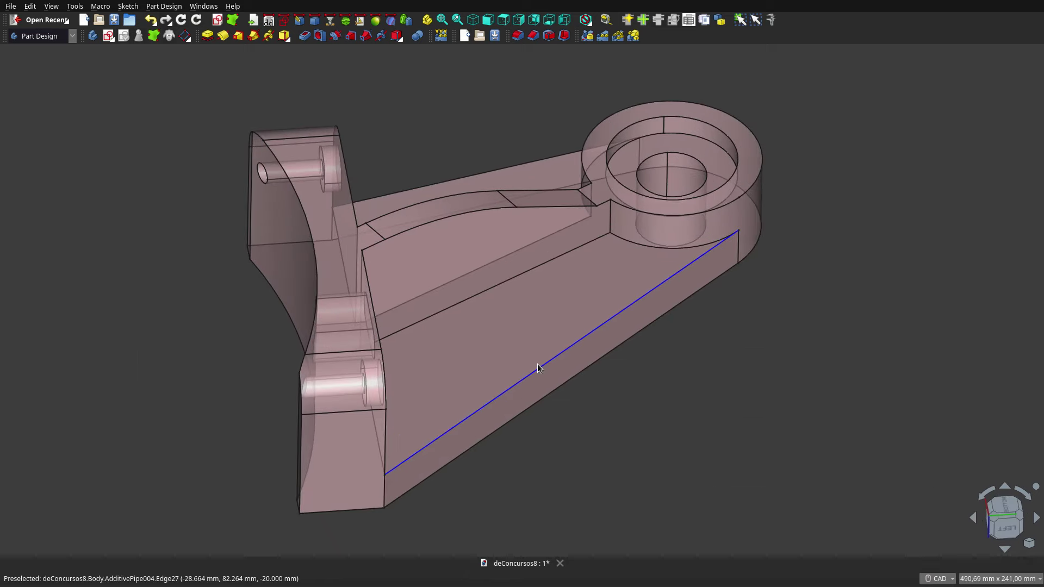
scroll(538, 368, "down", 3)
mouse_move(532, 209)
middle_mouse_down()
mouse_move(554, 272)
mouse_move(630, 269)
mouse_move(563, 79)
middle_mouse_up()
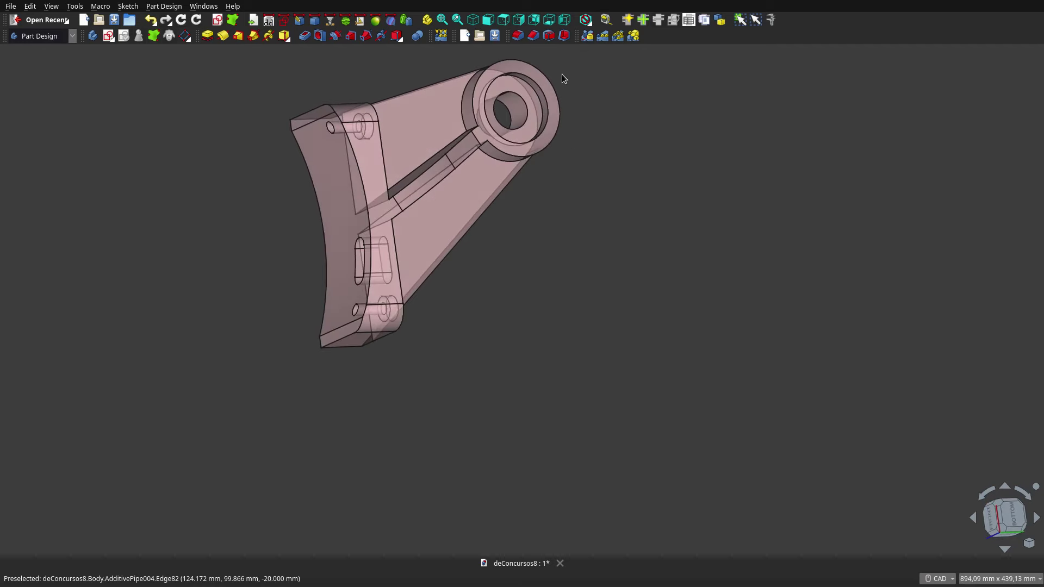
Cycle through the front, top, right, rear, bottom and left views, then orbit to an oblique view
left_click(488, 20)
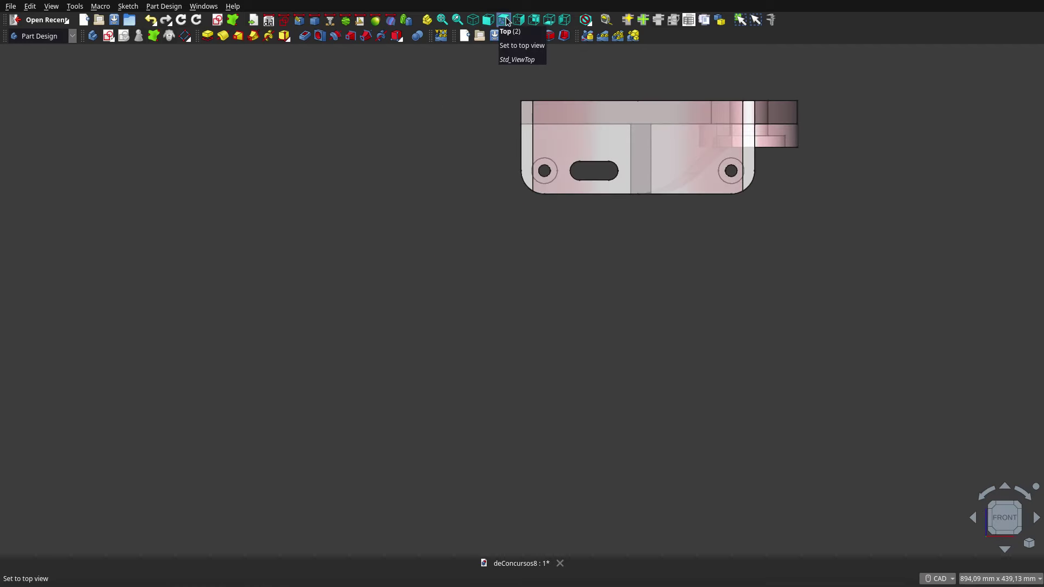
left_click(504, 20)
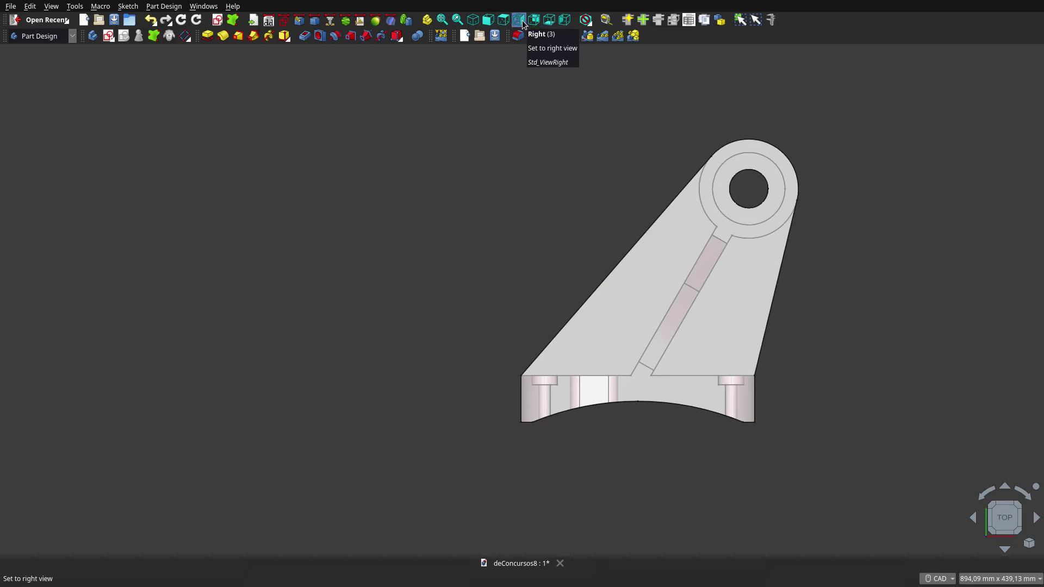
left_click(523, 24)
left_click(533, 24)
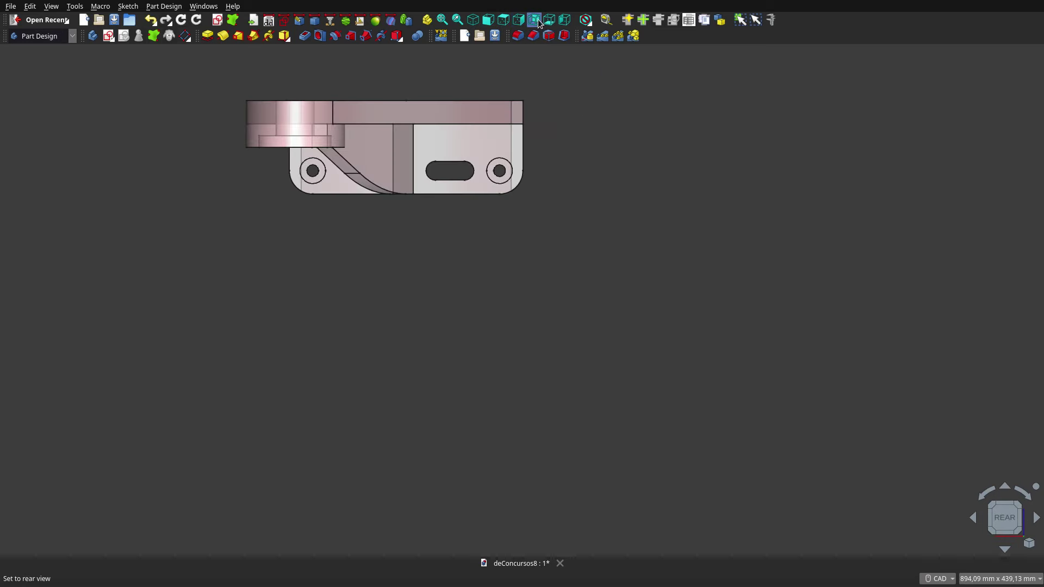
left_click(550, 23)
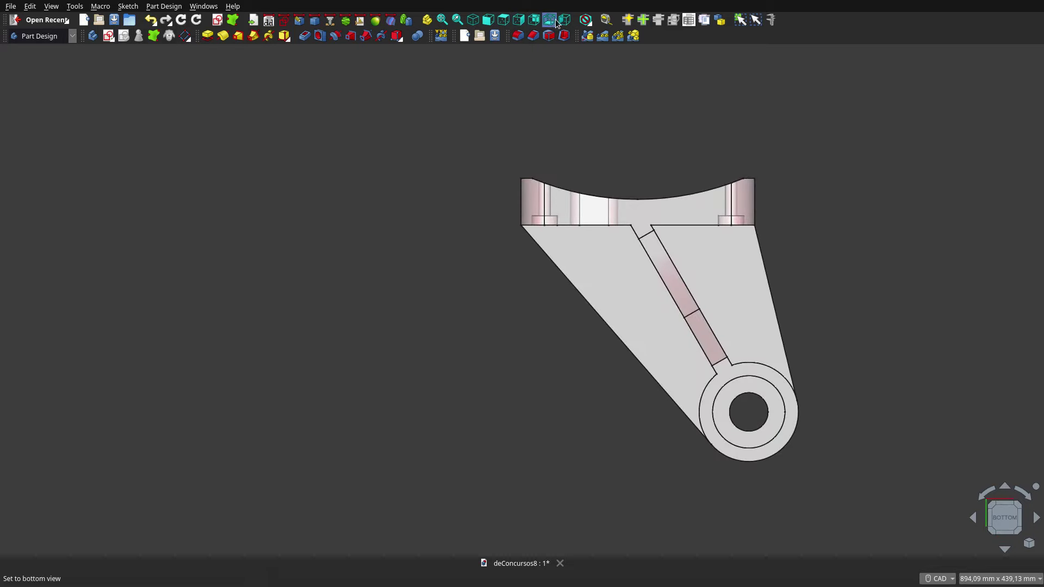
left_click(567, 21)
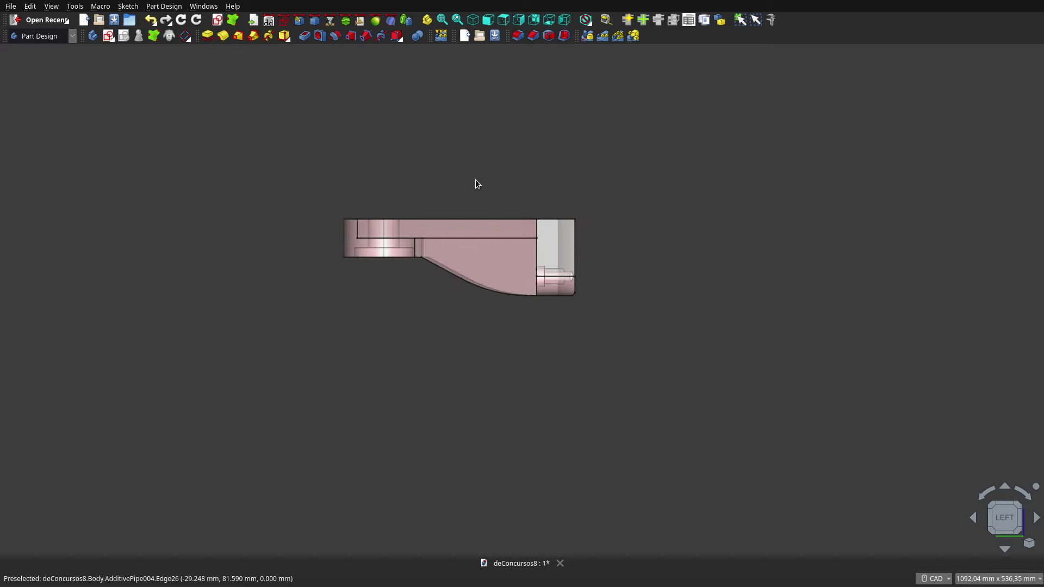
mouse_move(475, 181)
middle_mouse_down()
mouse_move(500, 195)
mouse_move(516, 93)
middle_mouse_up()
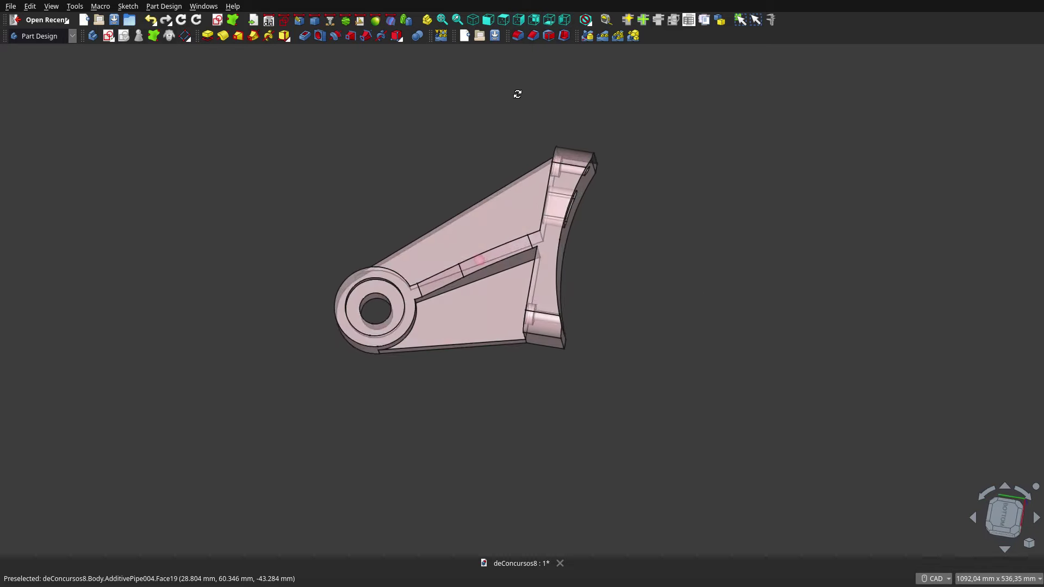
Set the bracket to isometric, zoom in, and orbit toward its underside
left_click(479, 26)
scroll(502, 255, "up", 3)
scroll(516, 277, "up", 2)
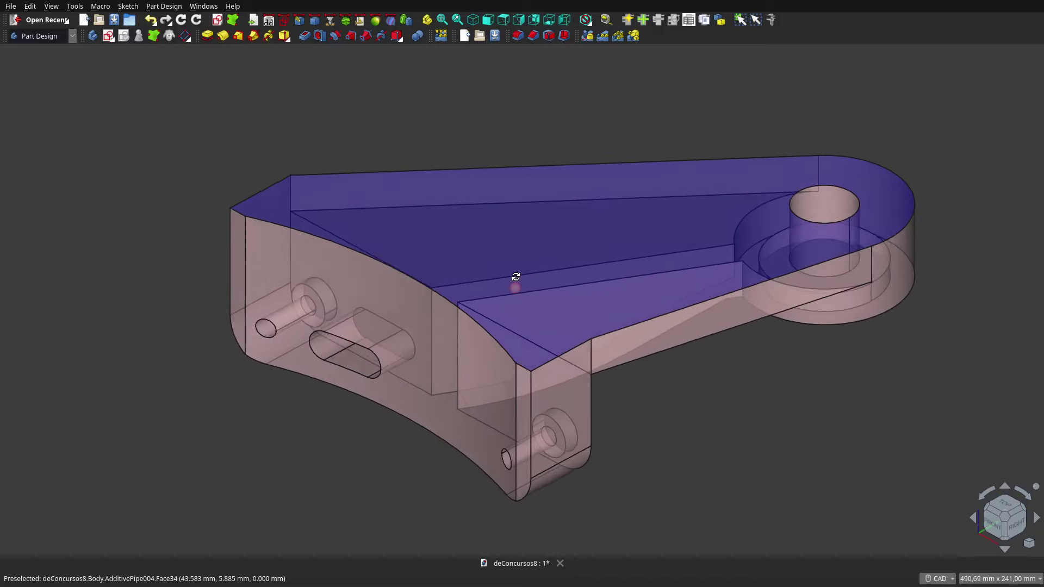
mouse_move(515, 277)
middle_mouse_down()
mouse_move(463, 154)
mouse_move(393, 44)
mouse_move(470, 90)
mouse_move(488, 163)
mouse_move(564, 251)
mouse_move(552, 261)
mouse_move(415, 245)
mouse_move(375, 223)
middle_mouse_up()
Orbit to low angles looking up at the underside web, holes and slot
scroll(408, 266, "down", 3)
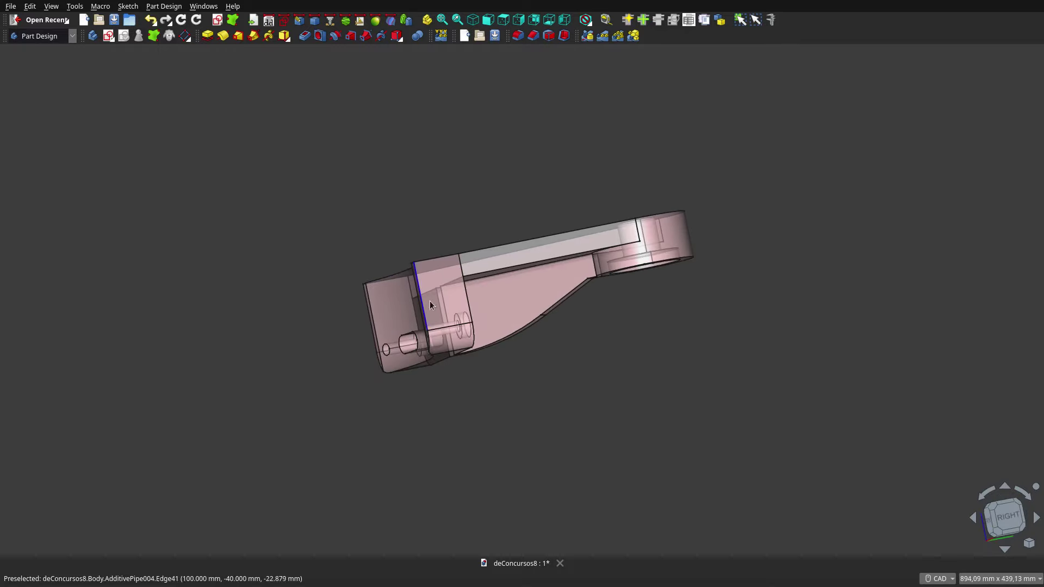
middle_click_drag(429, 305, 433, 158)
scroll(432, 158, "down", 3)
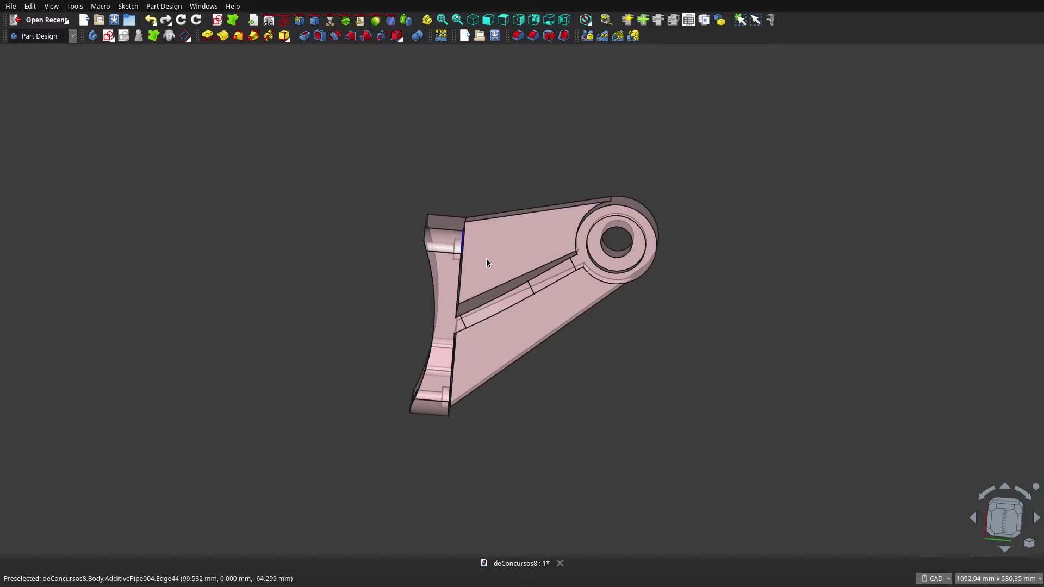
scroll(508, 294, "up", 2)
mouse_move(530, 327)
middle_mouse_down()
mouse_move(524, 299)
mouse_move(567, 253)
mouse_move(426, 357)
mouse_move(408, 401)
mouse_move(436, 459)
mouse_move(513, 480)
mouse_move(559, 429)
mouse_move(515, 242)
mouse_move(538, 313)
mouse_move(618, 309)
mouse_move(485, 276)
mouse_move(473, 205)
middle_mouse_up()
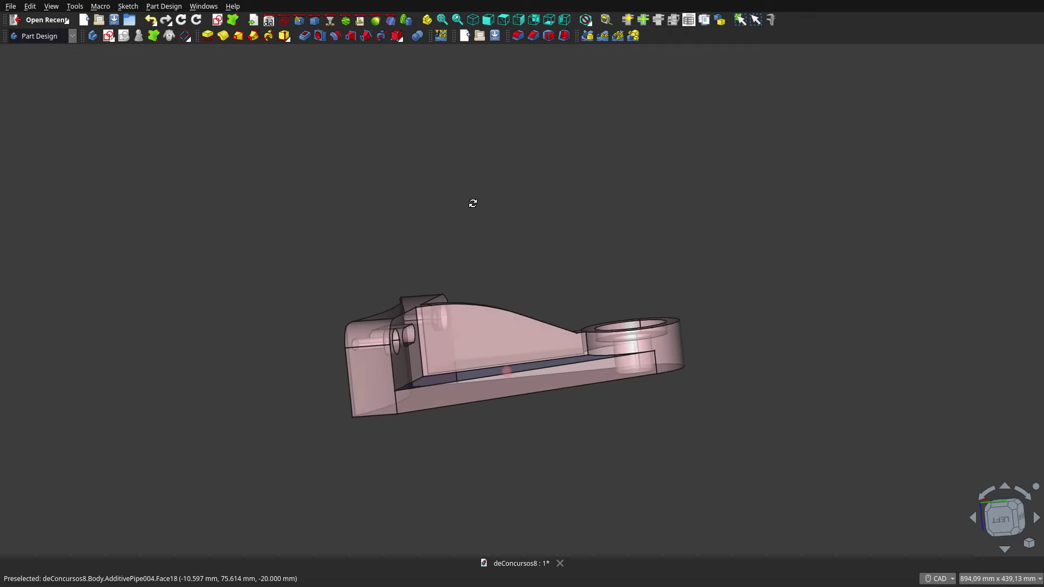